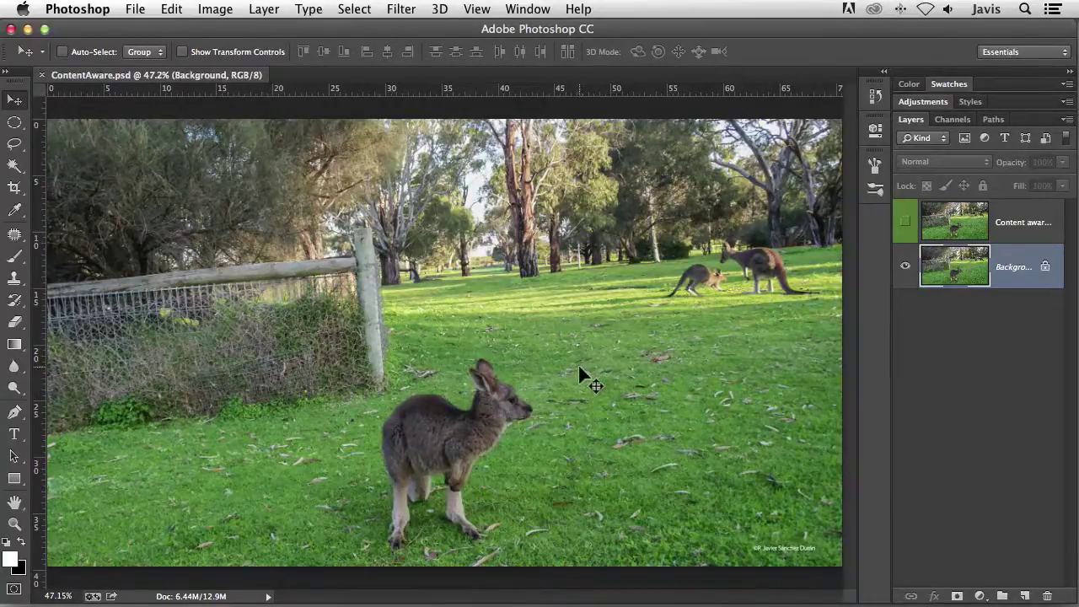
{"action": "left_click", "coordinate": [171, 10]}
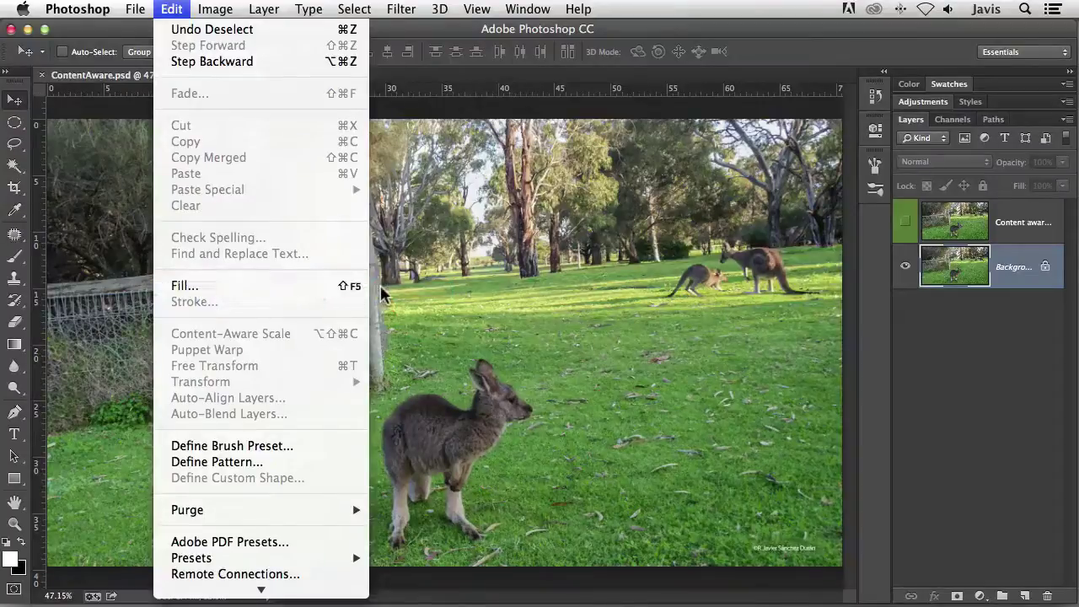
{"action": "left_click", "coordinate": [383, 295]}
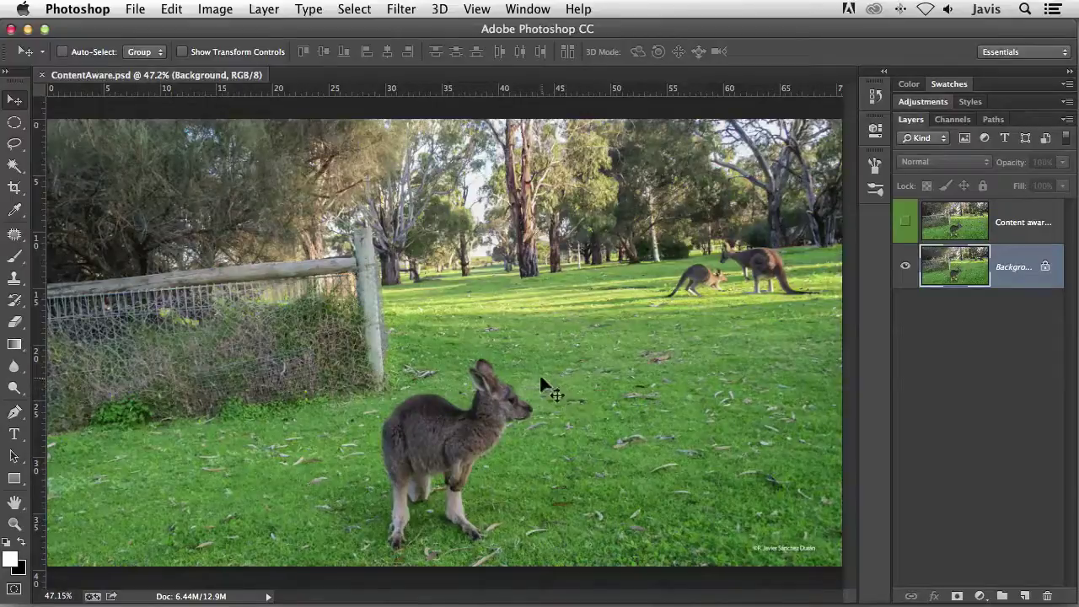
Lasso the foreground kangaroo on the Background layer, remove it with a Content-Aware fill in Normal mode at 100% opacity, and deselect
{"action": "left_click", "coordinate": [15, 143]}
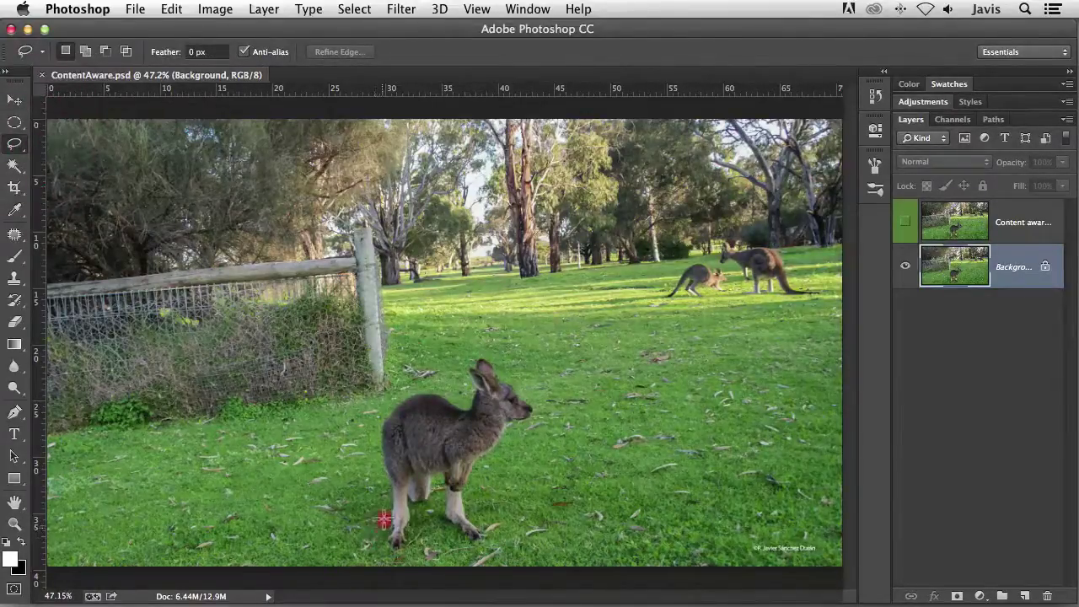
{"action": "mouse_move", "coordinate": [384, 520]}
{"action": "left_mouse_down"}
{"action": "mouse_move", "coordinate": [378, 411]}
{"action": "mouse_move", "coordinate": [422, 382]}
{"action": "mouse_move", "coordinate": [449, 392]}
{"action": "mouse_move", "coordinate": [479, 360]}
{"action": "mouse_move", "coordinate": [505, 372]}
{"action": "mouse_move", "coordinate": [536, 405]}
{"action": "mouse_move", "coordinate": [484, 492]}
{"action": "mouse_move", "coordinate": [483, 520]}
{"action": "mouse_move", "coordinate": [460, 544]}
{"action": "mouse_move", "coordinate": [411, 548]}
{"action": "mouse_move", "coordinate": [374, 544]}
{"action": "mouse_move", "coordinate": [367, 525]}
{"action": "left_mouse_up"}
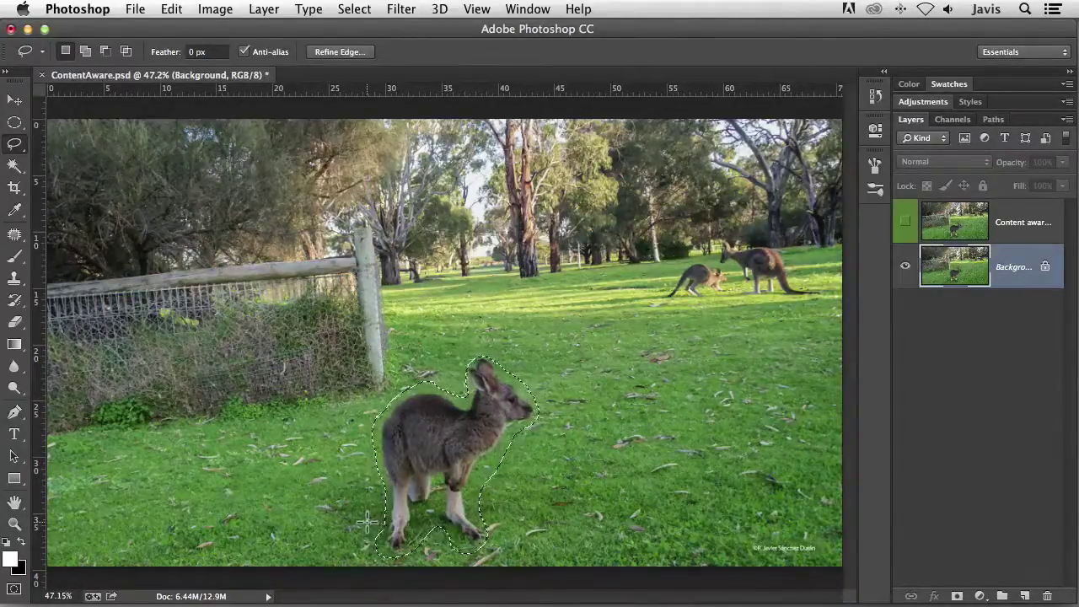
{"action": "left_click", "coordinate": [171, 8]}
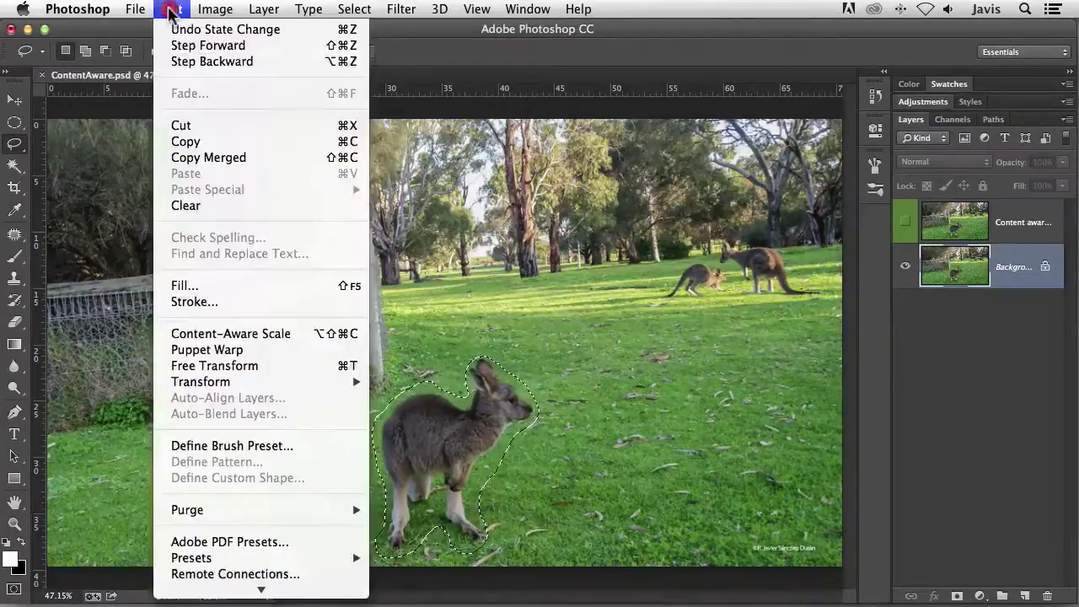
{"action": "left_click", "coordinate": [213, 289]}
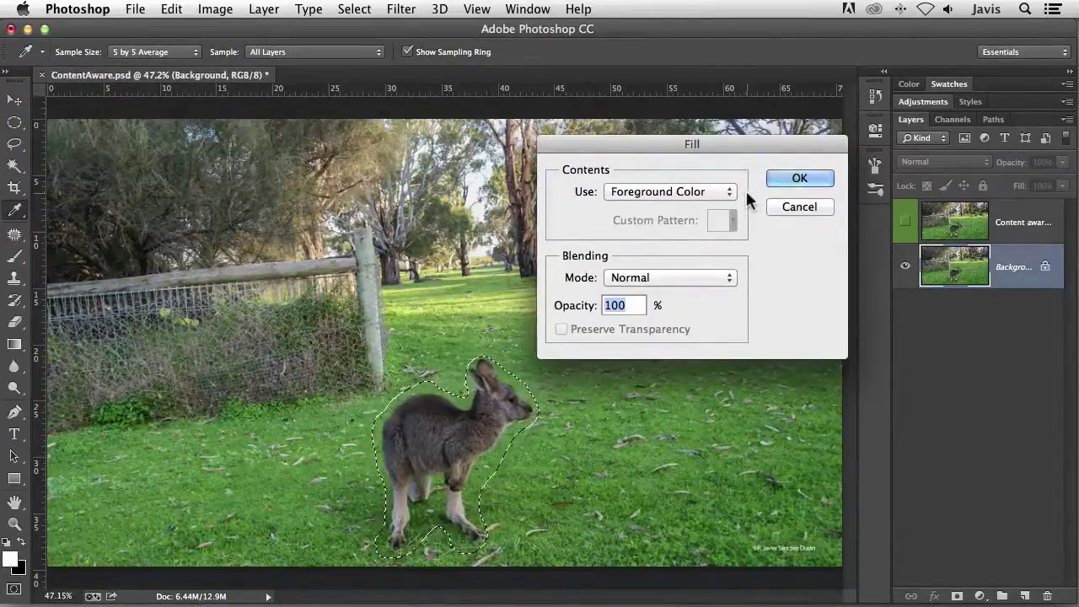
{"action": "left_click", "coordinate": [715, 192]}
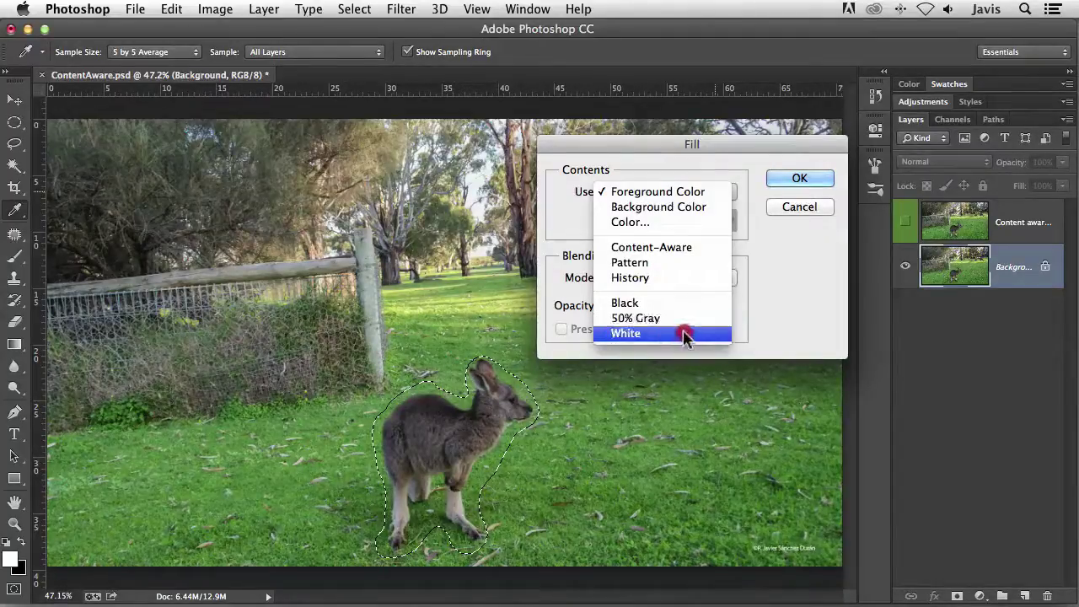
{"action": "left_click", "coordinate": [701, 247]}
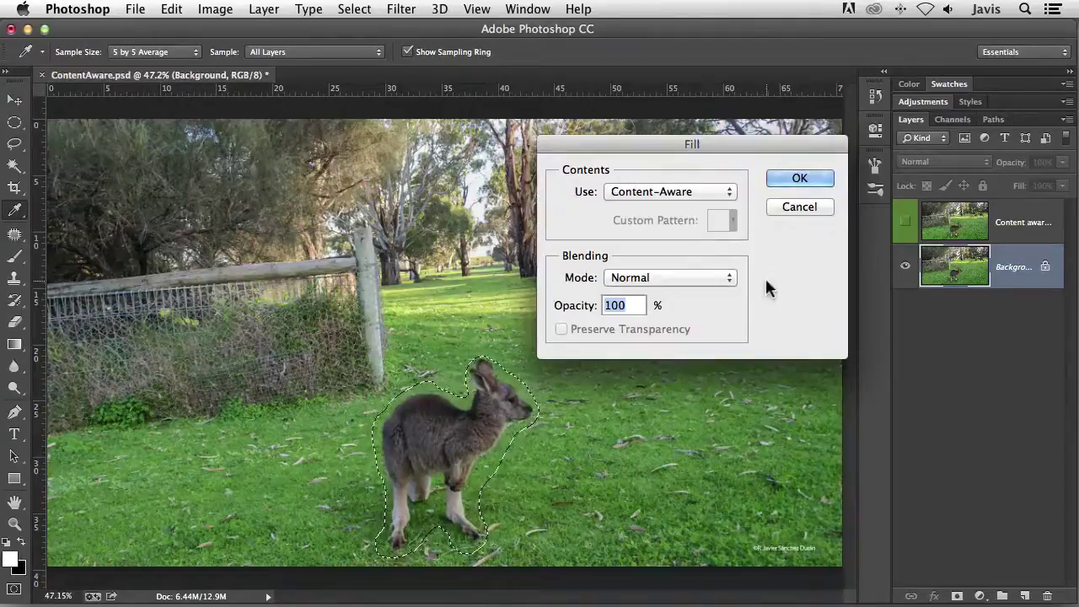
{"action": "left_click", "coordinate": [723, 281]}
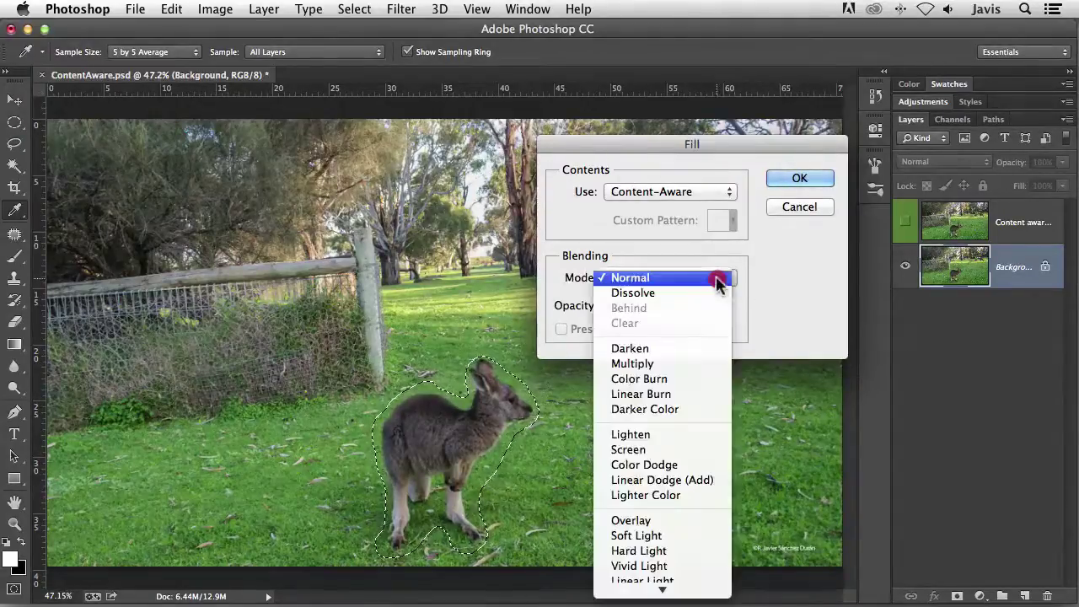
{"action": "left_click", "coordinate": [715, 280]}
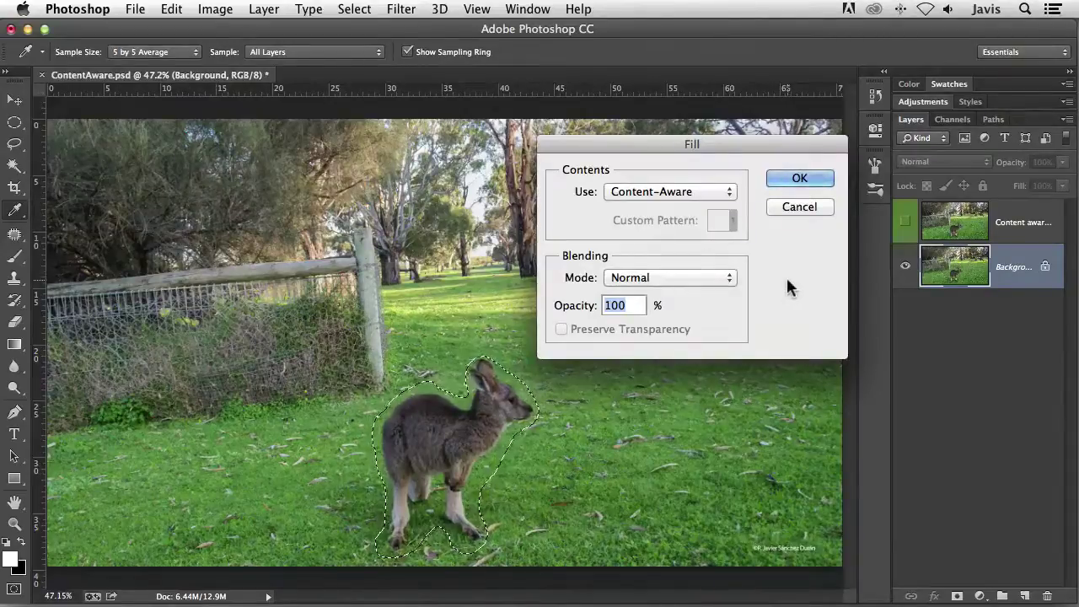
{"action": "left_click", "coordinate": [789, 177]}
{"action": "key", "text": "l"}
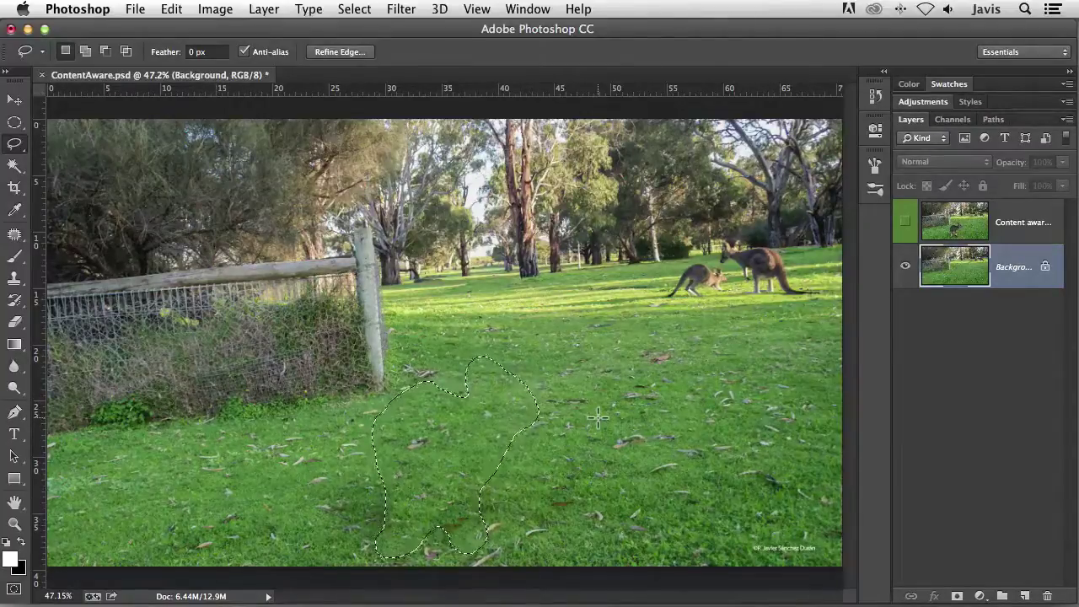
{"action": "key", "text": "Delete"}
{"action": "key", "text": "Return"}
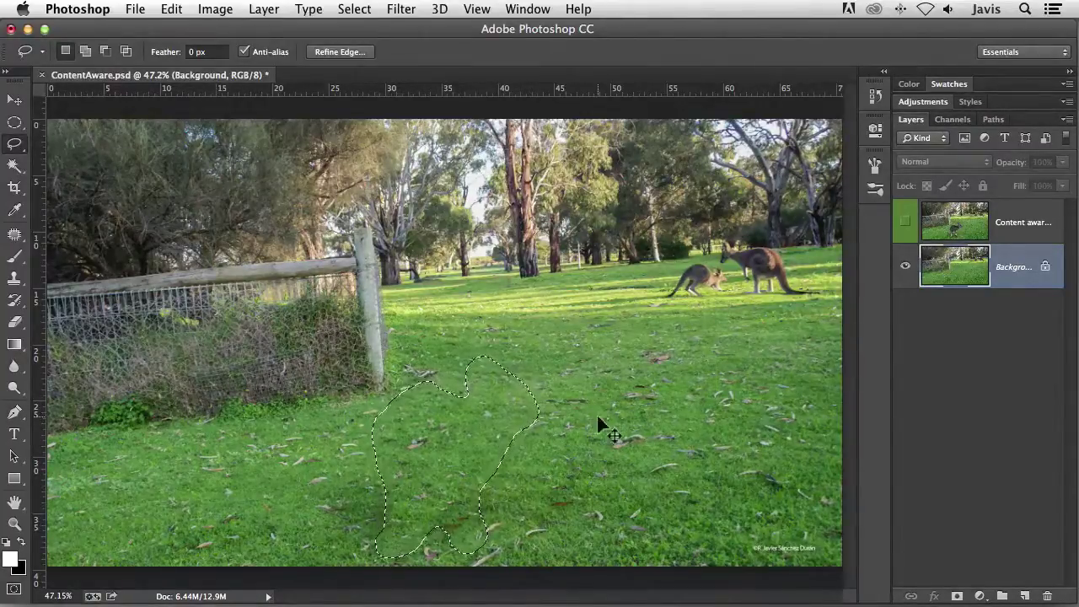
{"action": "key", "text": "super+d"}
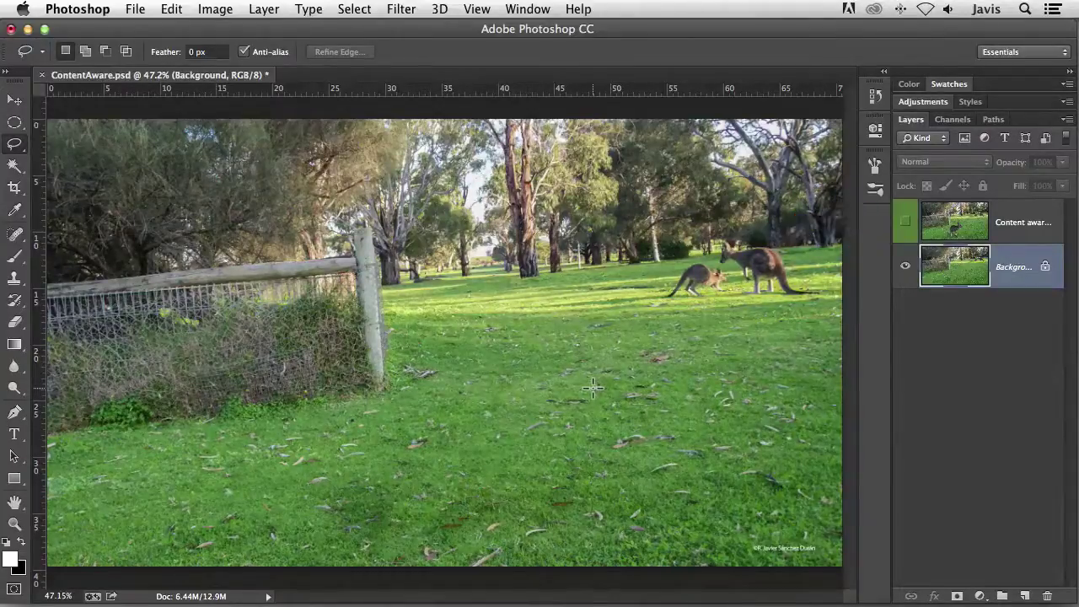
Show and activate the Content aware Move layer, and lasso a loose outline around its foreground kangaroo
{"action": "left_click", "coordinate": [906, 225]}
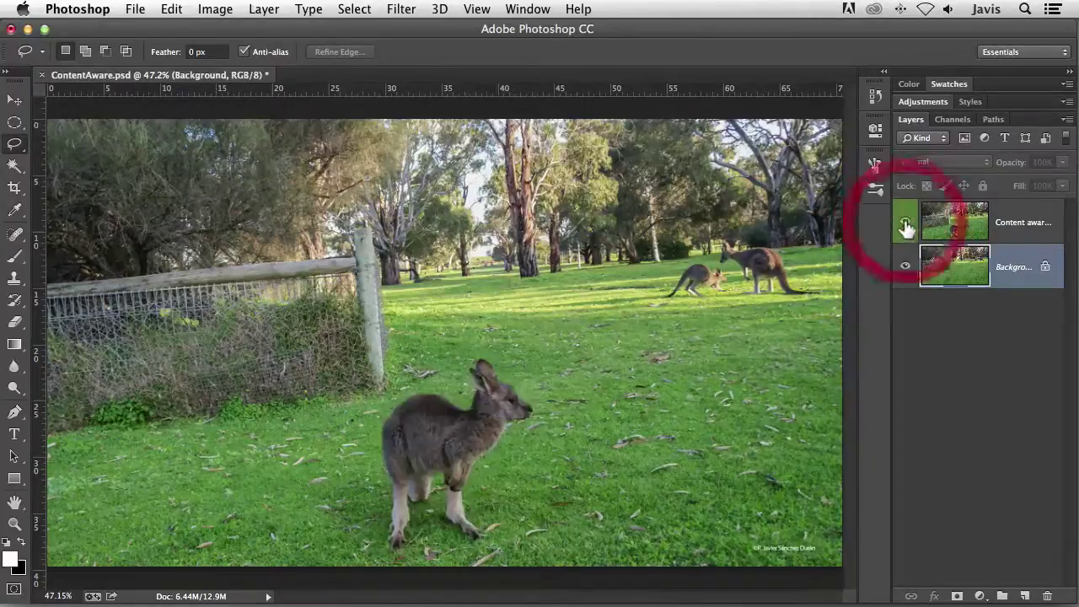
{"action": "left_click", "coordinate": [1012, 223]}
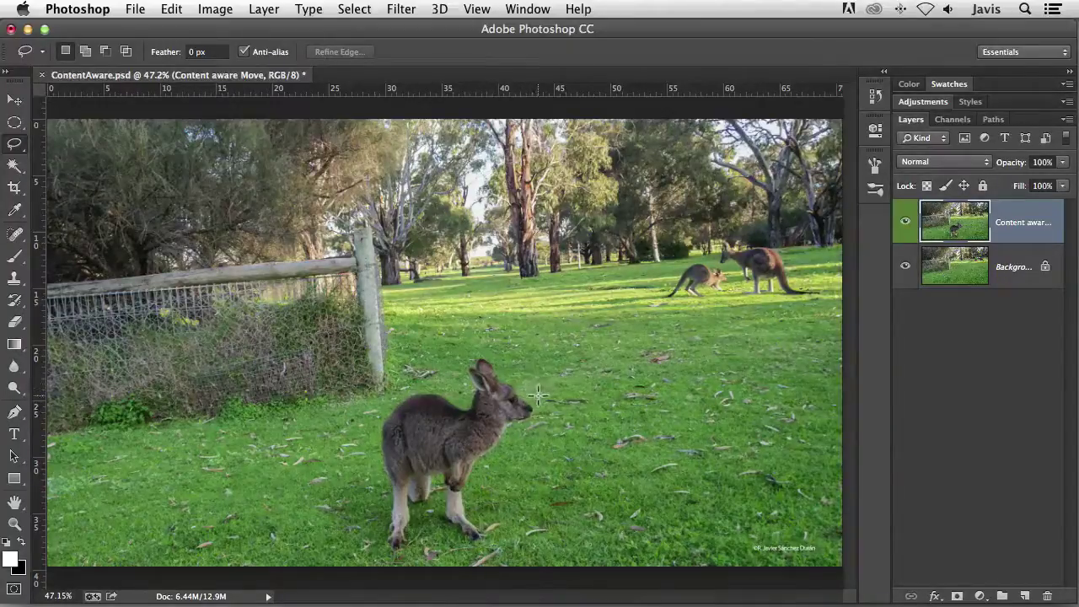
{"action": "mouse_move", "coordinate": [538, 395]}
{"action": "left_mouse_down"}
{"action": "mouse_move", "coordinate": [483, 361]}
{"action": "mouse_move", "coordinate": [446, 385]}
{"action": "mouse_move", "coordinate": [407, 390]}
{"action": "mouse_move", "coordinate": [376, 434]}
{"action": "mouse_move", "coordinate": [378, 540]}
{"action": "mouse_move", "coordinate": [421, 551]}
{"action": "mouse_move", "coordinate": [430, 525]}
{"action": "mouse_move", "coordinate": [461, 544]}
{"action": "mouse_move", "coordinate": [481, 530]}
{"action": "mouse_move", "coordinate": [479, 471]}
{"action": "mouse_move", "coordinate": [540, 415]}
{"action": "mouse_move", "coordinate": [405, 396]}
{"action": "mouse_move", "coordinate": [379, 473]}
{"action": "left_mouse_up"}
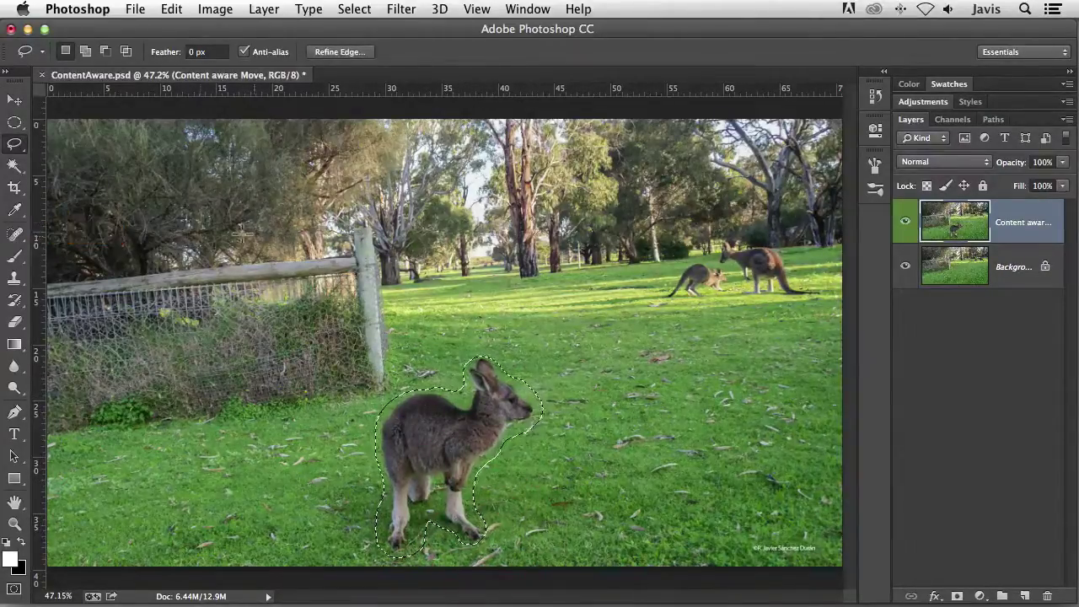
Relocate the selected kangaroo to the grass below the two distant kangaroos with Content-Aware Move, Move mode and Very Strict adaptation, and deselect
{"action": "left_click", "coordinate": [16, 236]}
{"action": "mouse_move", "coordinate": [16, 236]}
{"action": "left_mouse_down"}
{"action": "mouse_move", "coordinate": [42, 230]}
{"action": "mouse_move", "coordinate": [132, 279]}
{"action": "left_mouse_up"}
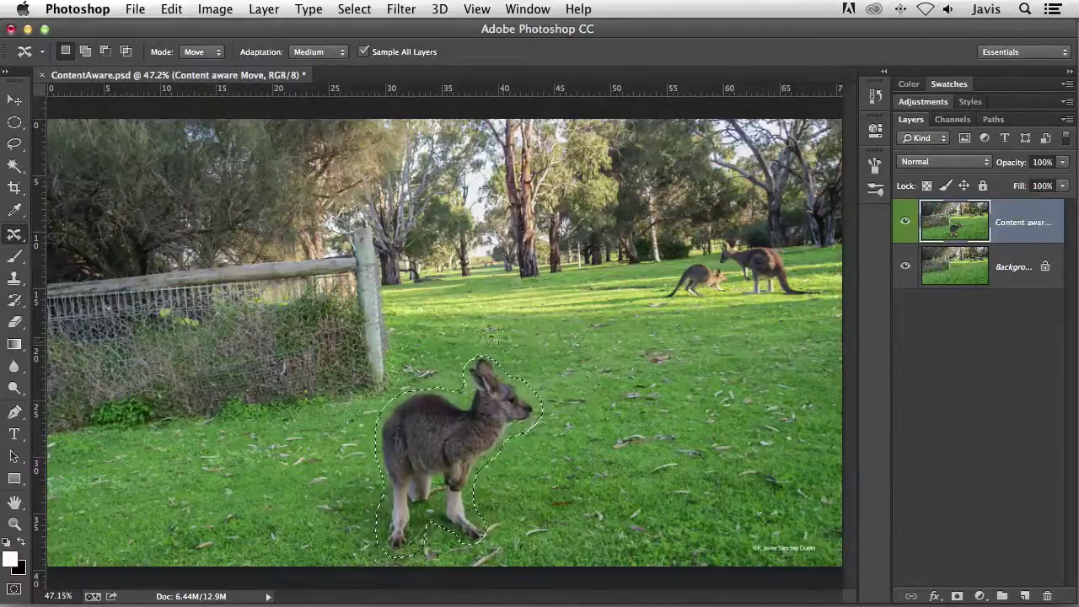
{"action": "left_click", "coordinate": [211, 53]}
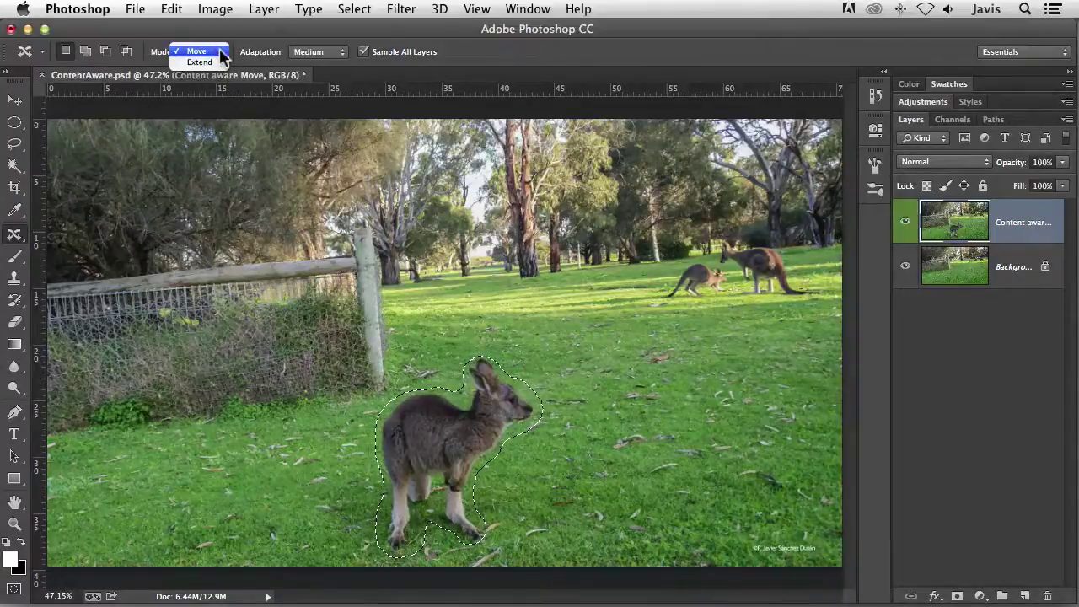
{"action": "left_click", "coordinate": [221, 52]}
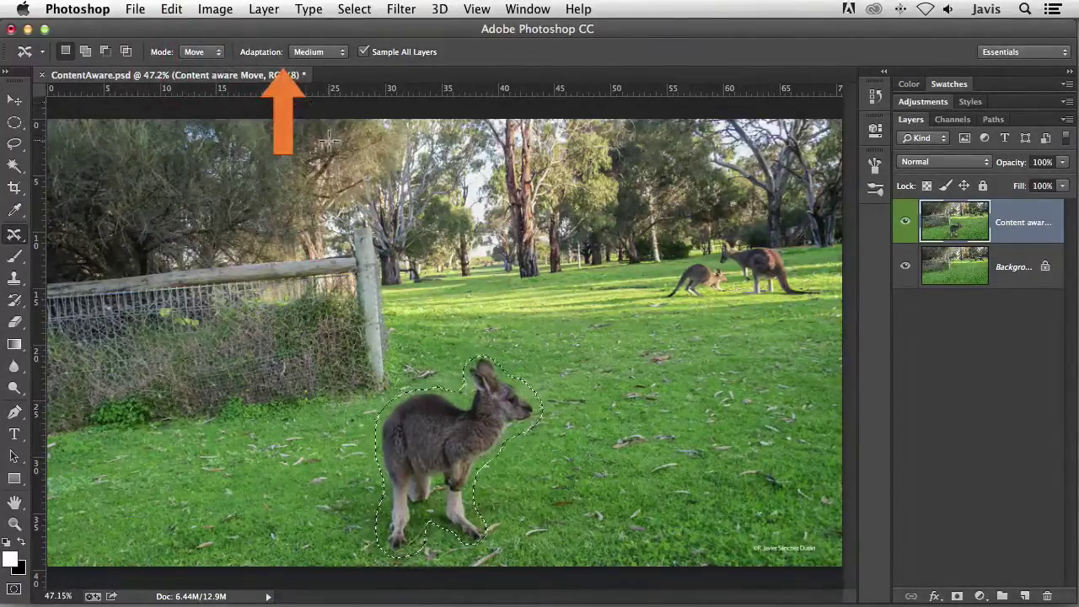
{"action": "left_click", "coordinate": [335, 56]}
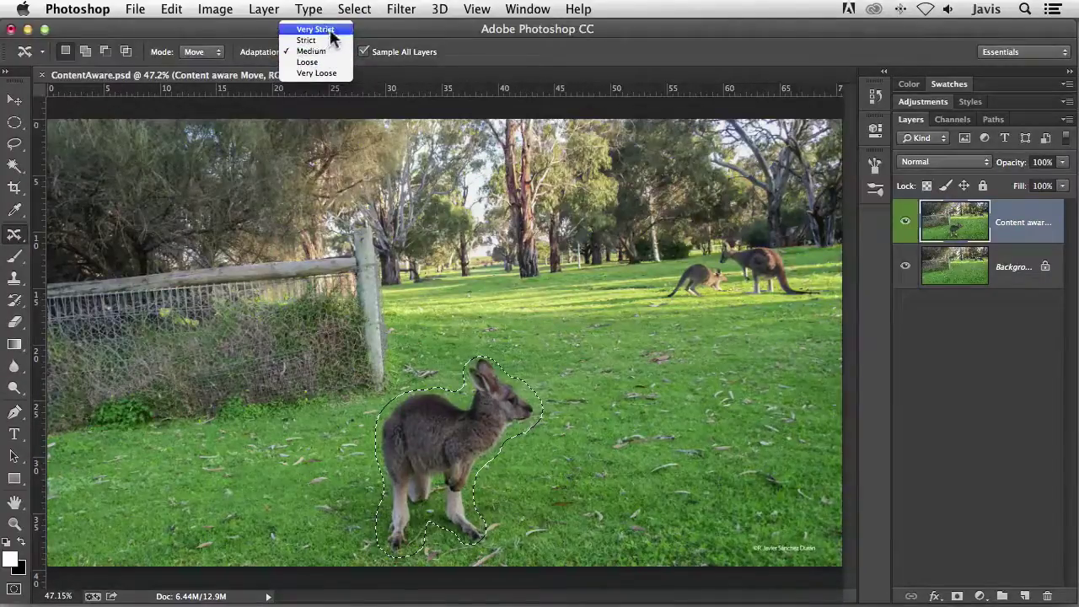
{"action": "left_click", "coordinate": [331, 32]}
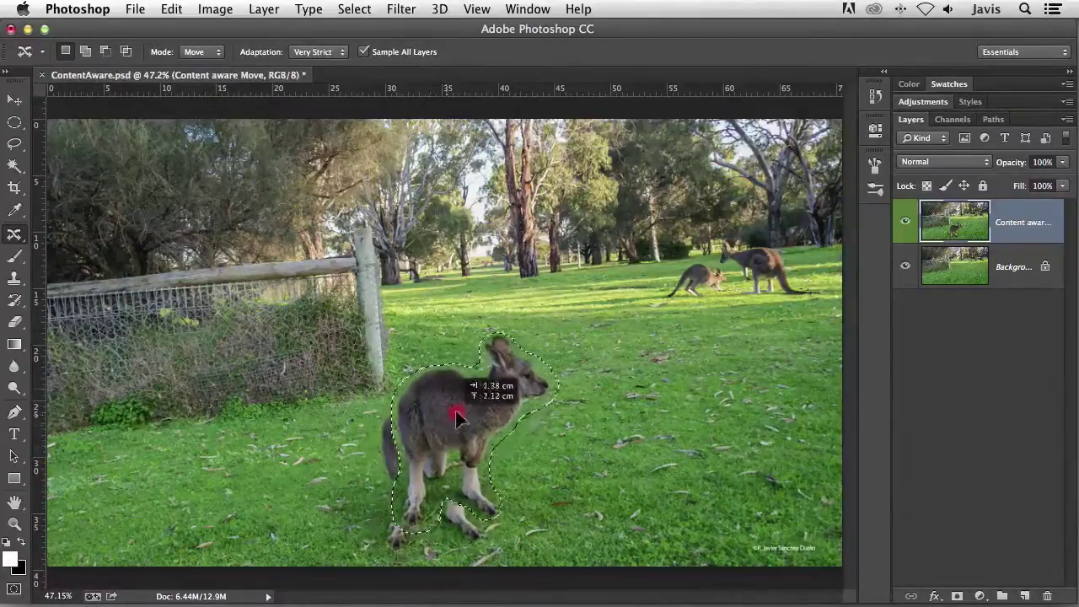
{"action": "left_click_drag", "start_coordinate": [458, 419], "coordinate": [685, 401]}
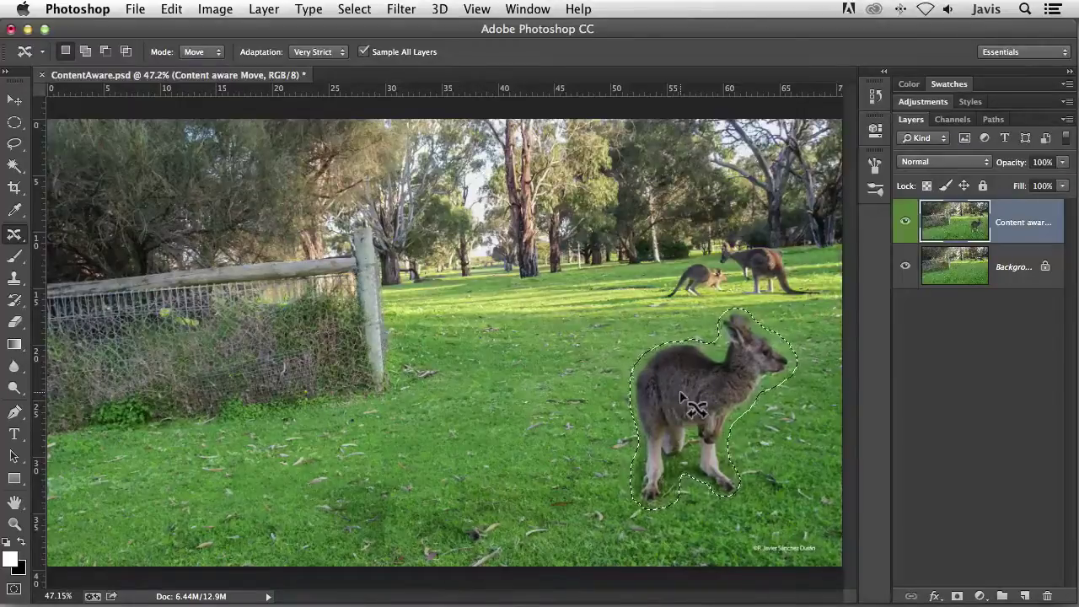
{"action": "key", "text": "super+1"}
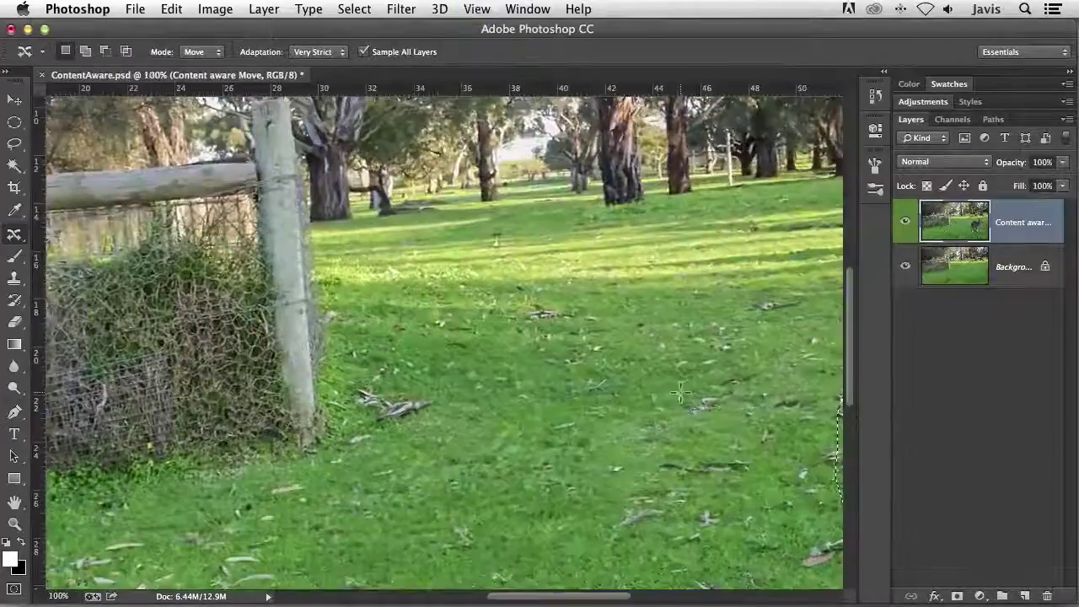
{"action": "mouse_move", "coordinate": [537, 523]}
{"action": "left_mouse_down"}
{"action": "mouse_move", "coordinate": [504, 294]}
{"action": "mouse_move", "coordinate": [465, 295]}
{"action": "left_mouse_up"}
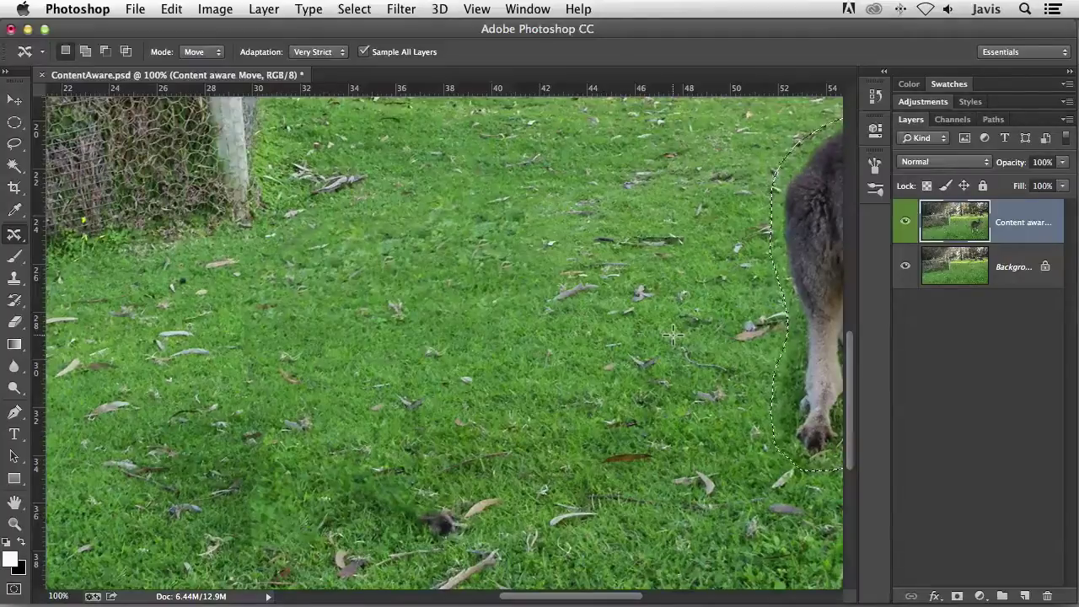
{"action": "key", "text": "super+d"}
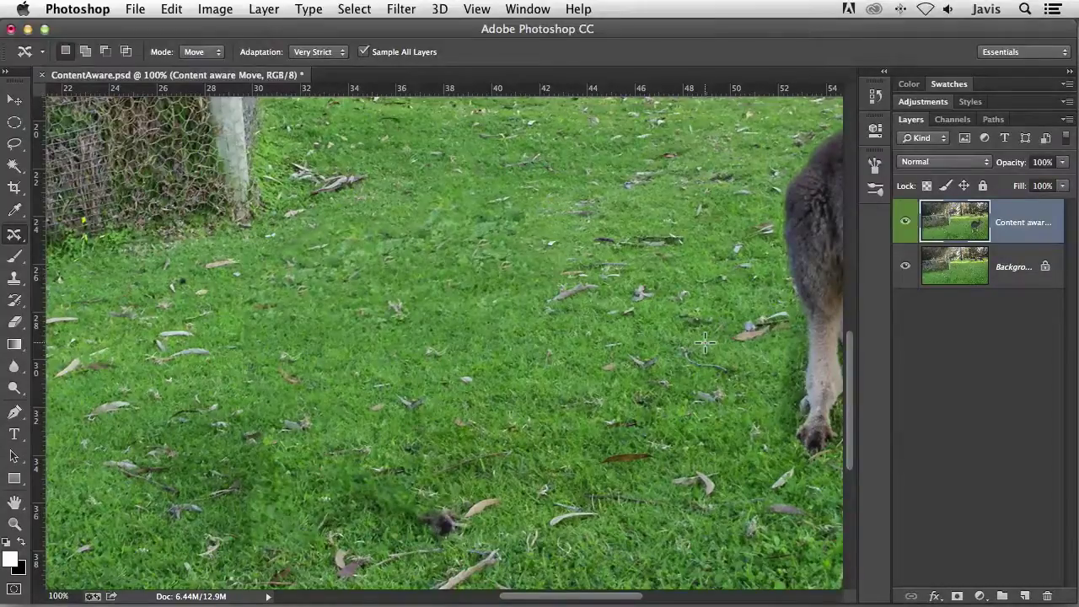
Lasso the flawed grass patch just below the fence post, replace it with a Content-Aware fill, and deselect
{"action": "left_click", "coordinate": [13, 146]}
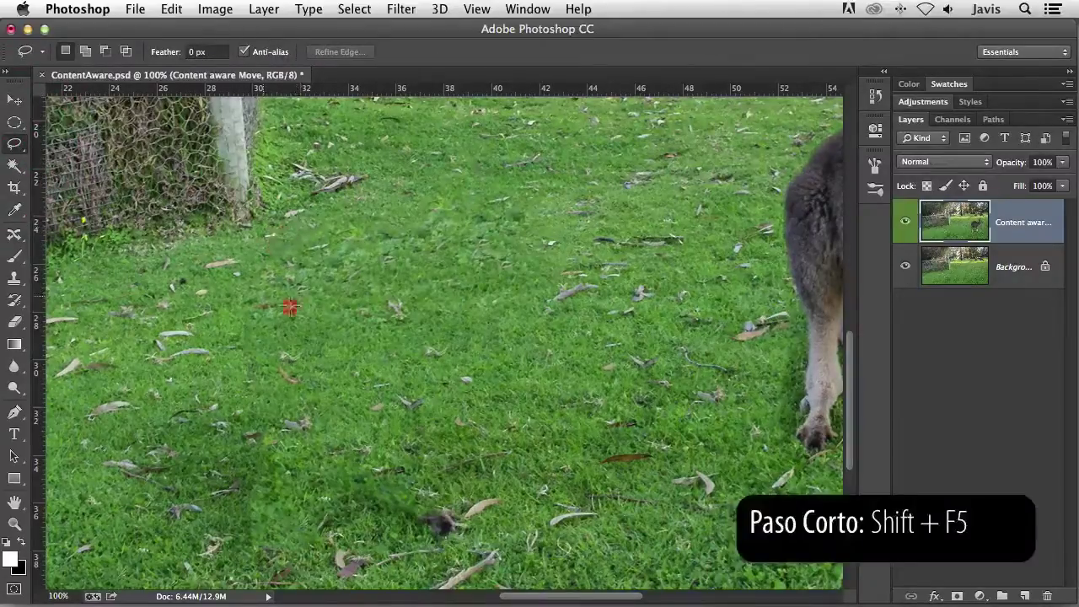
{"action": "mouse_move", "coordinate": [400, 242]}
{"action": "left_mouse_down"}
{"action": "mouse_move", "coordinate": [362, 218]}
{"action": "mouse_move", "coordinate": [295, 228]}
{"action": "left_mouse_up"}
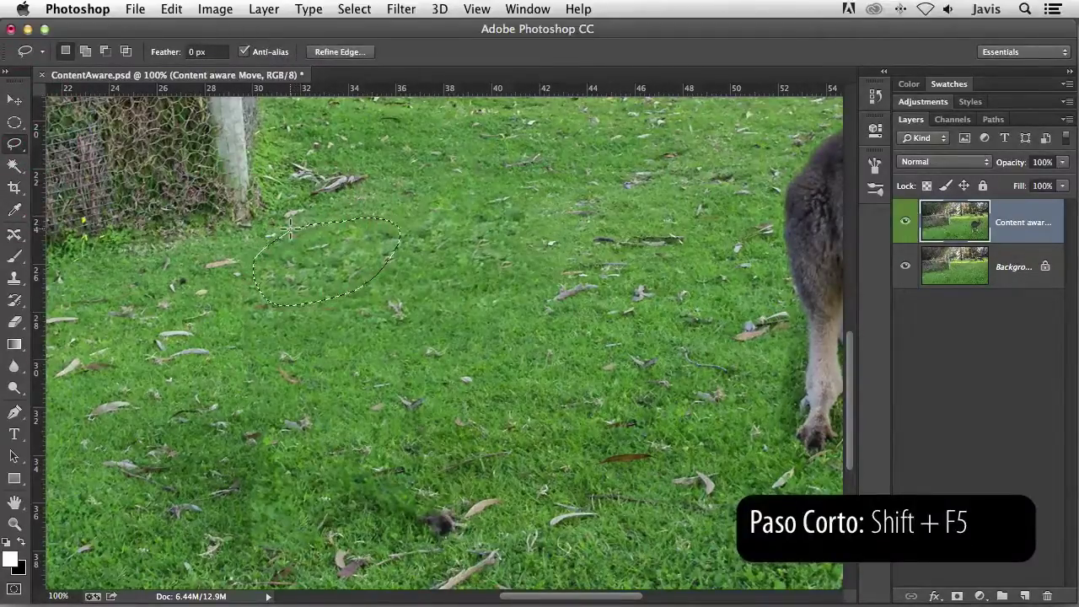
{"action": "key", "text": "shift+F5"}
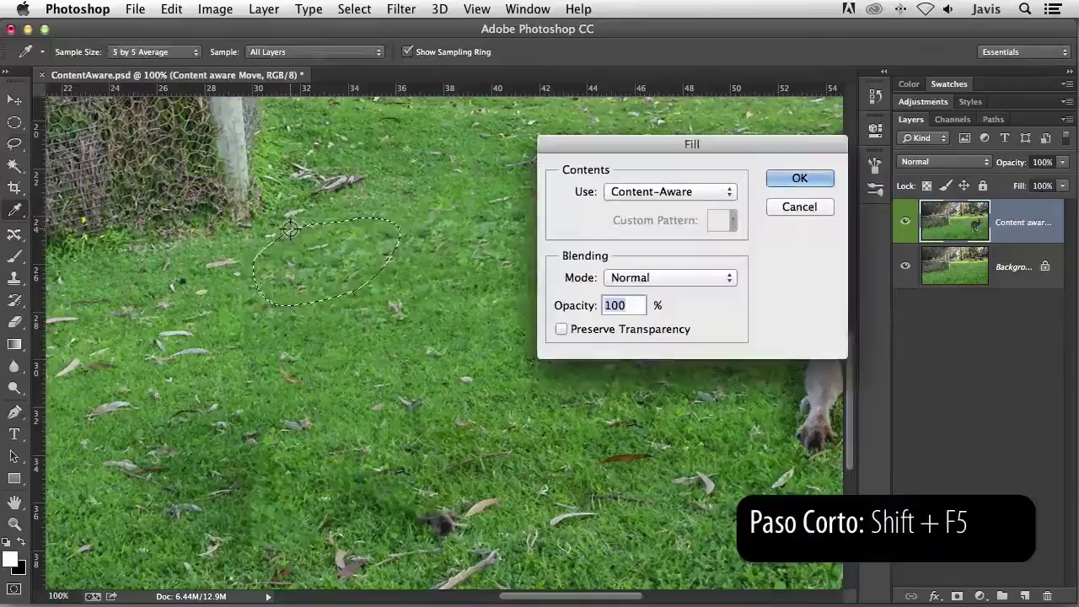
{"action": "left_click", "coordinate": [796, 179]}
{"action": "key", "text": "l"}
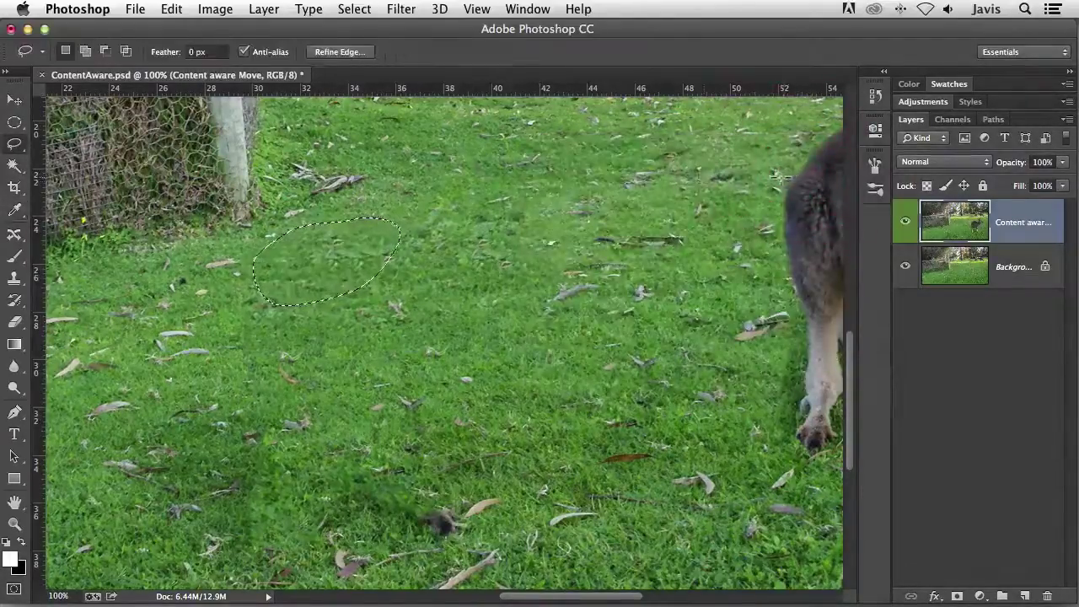
{"action": "key", "text": "super+d"}
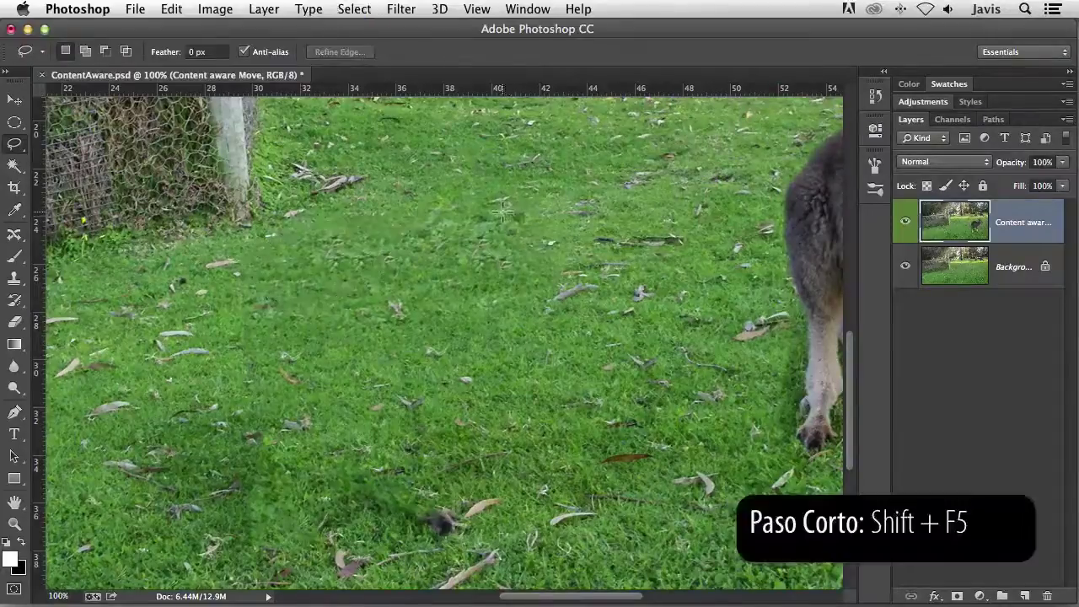
Lasso the neighbouring flawed grass patch closer to the moved kangaroo, replace it with a Content-Aware fill, and deselect
{"action": "mouse_move", "coordinate": [510, 190]}
{"action": "left_mouse_down"}
{"action": "mouse_move", "coordinate": [439, 193]}
{"action": "mouse_move", "coordinate": [393, 222]}
{"action": "mouse_move", "coordinate": [436, 289]}
{"action": "mouse_move", "coordinate": [524, 291]}
{"action": "mouse_move", "coordinate": [534, 217]}
{"action": "mouse_move", "coordinate": [523, 192]}
{"action": "left_mouse_up"}
{"action": "key", "text": "shift+F5"}
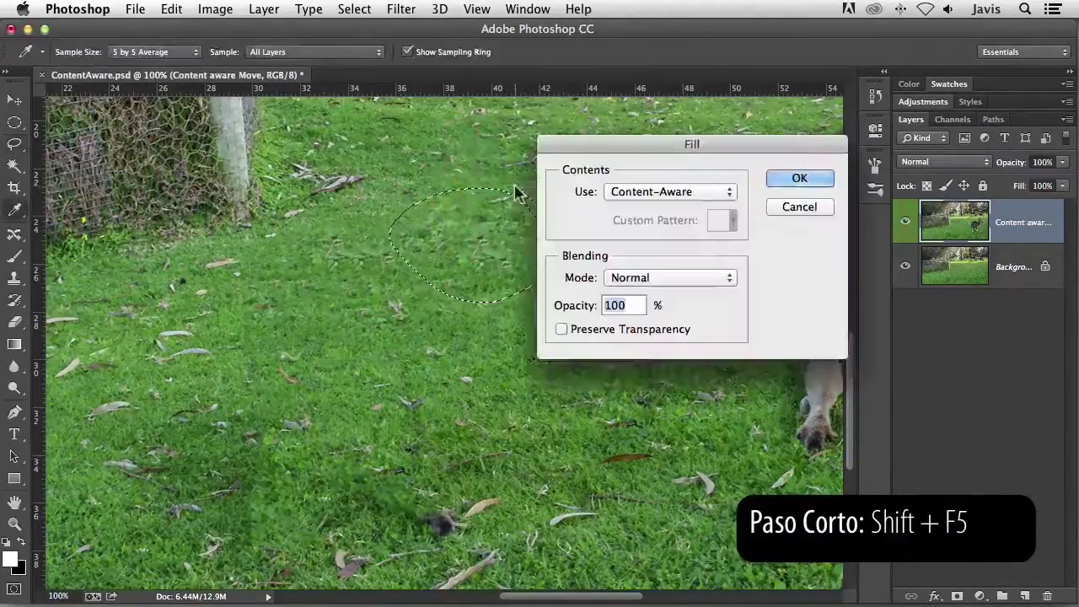
{"action": "left_click", "coordinate": [778, 178]}
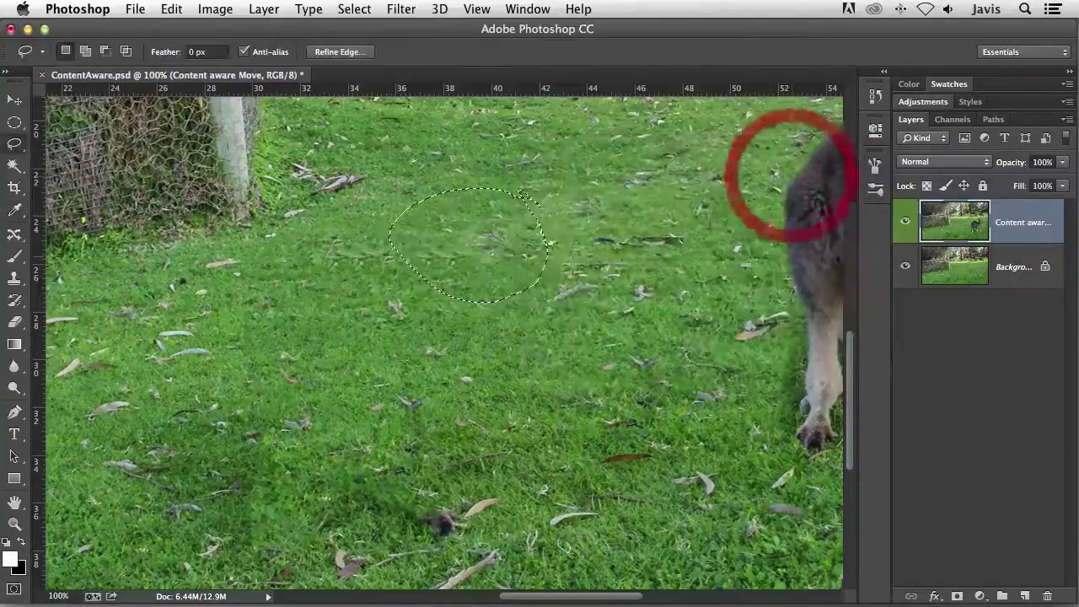
{"action": "left_click", "coordinate": [316, 420]}
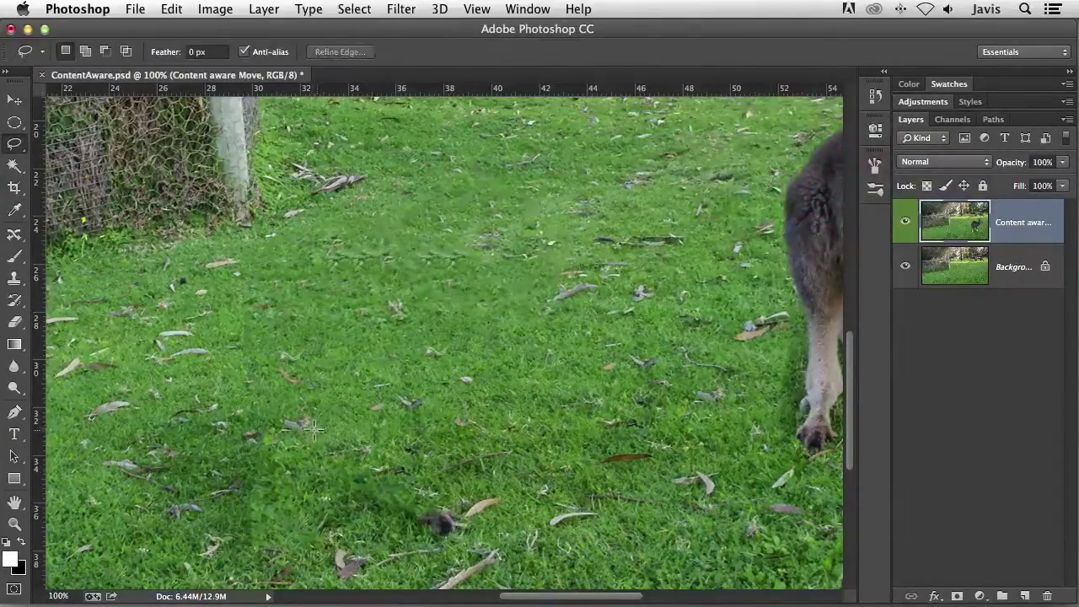
Lasso the dark grass with the leftover paw near the photo's lower edge, replace it with a Content-Aware fill, and deselect
{"action": "mouse_move", "coordinate": [243, 546]}
{"action": "left_mouse_down"}
{"action": "mouse_move", "coordinate": [380, 543]}
{"action": "mouse_move", "coordinate": [452, 523]}
{"action": "mouse_move", "coordinate": [449, 453]}
{"action": "mouse_move", "coordinate": [353, 413]}
{"action": "mouse_move", "coordinate": [243, 413]}
{"action": "left_mouse_up"}
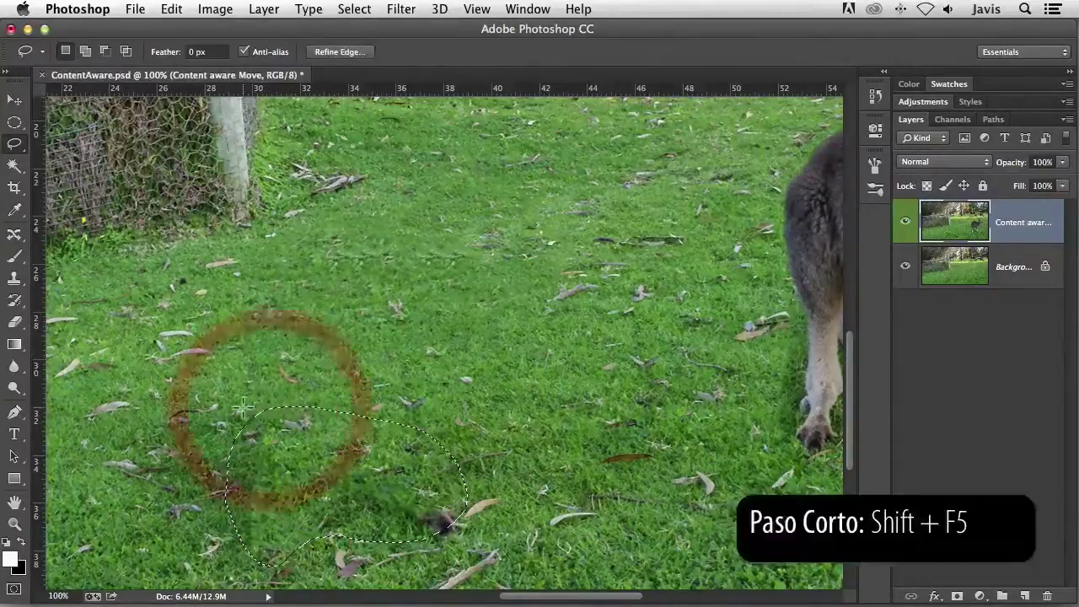
{"action": "key", "text": "shift+F5"}
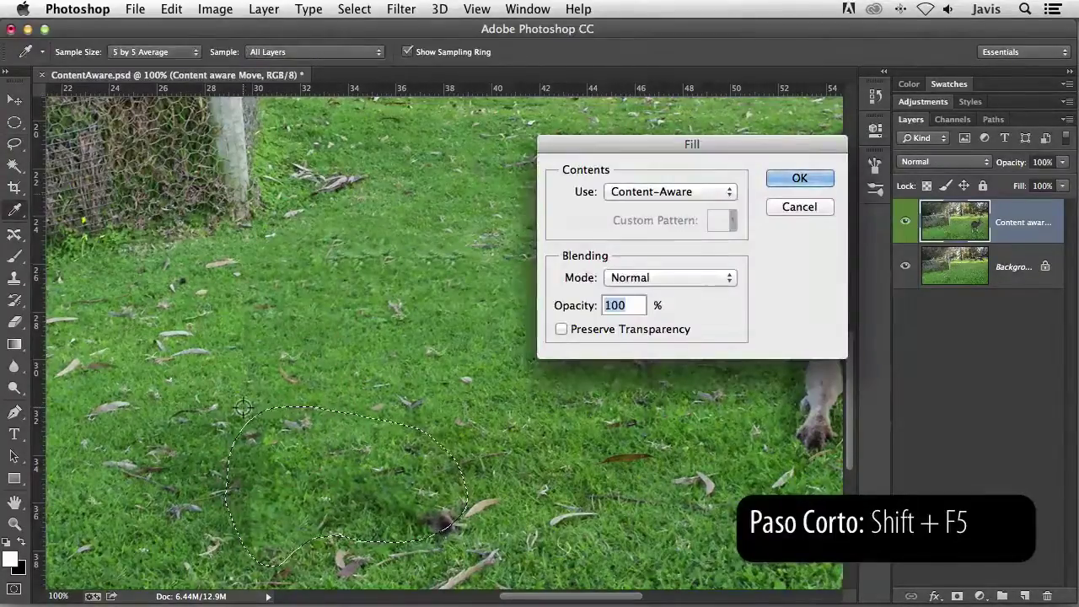
{"action": "left_click", "coordinate": [797, 180]}
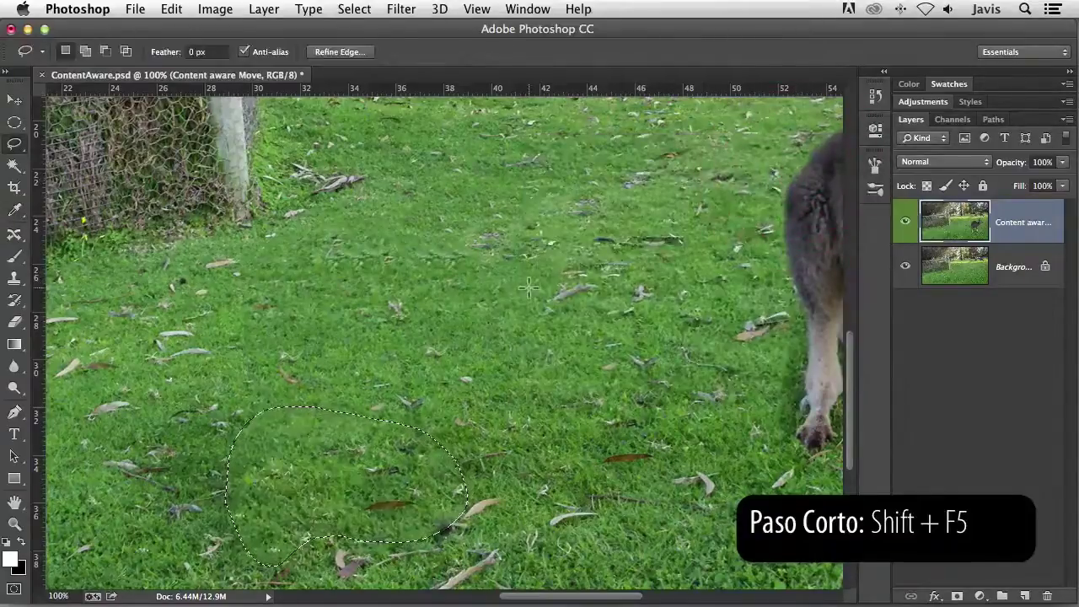
{"action": "key", "text": "super+d"}
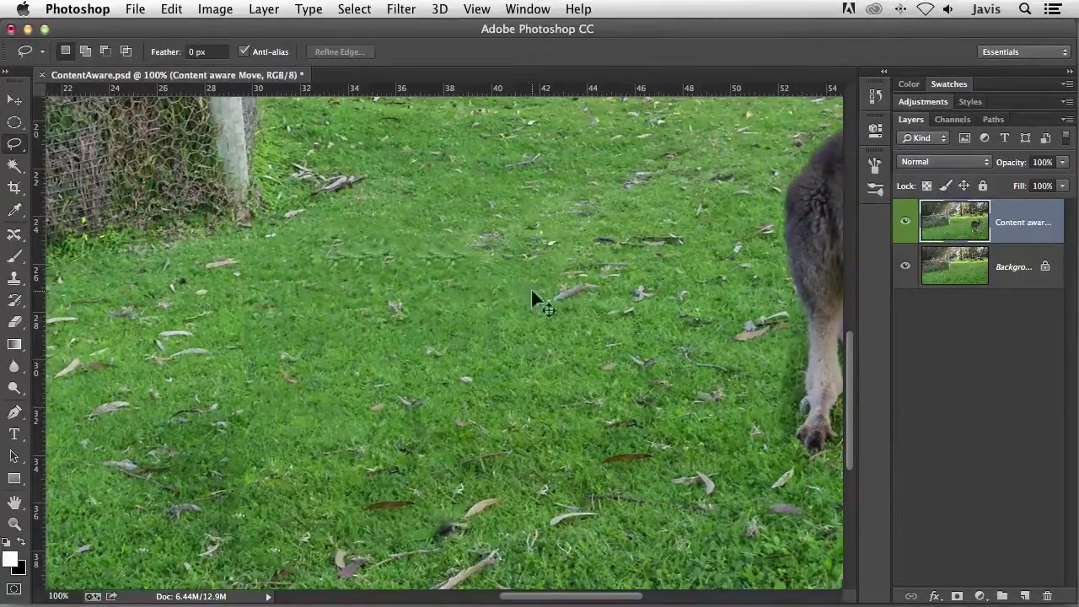
Compare the two layers in the full image by hiding and showing the Content aware Move layer
{"action": "key", "text": "super+0"}
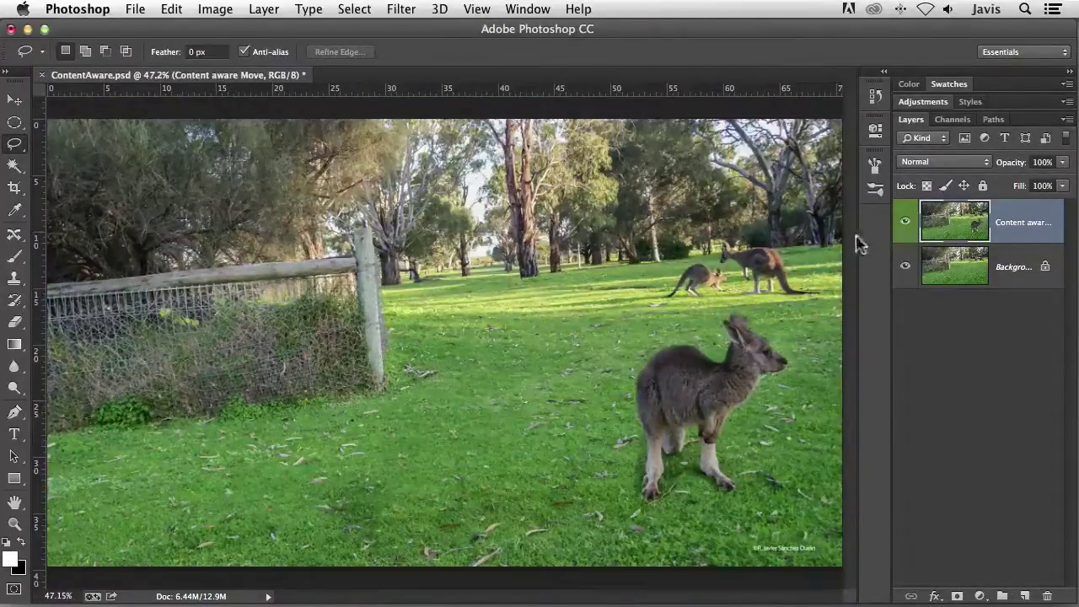
{"action": "left_click", "coordinate": [906, 226]}
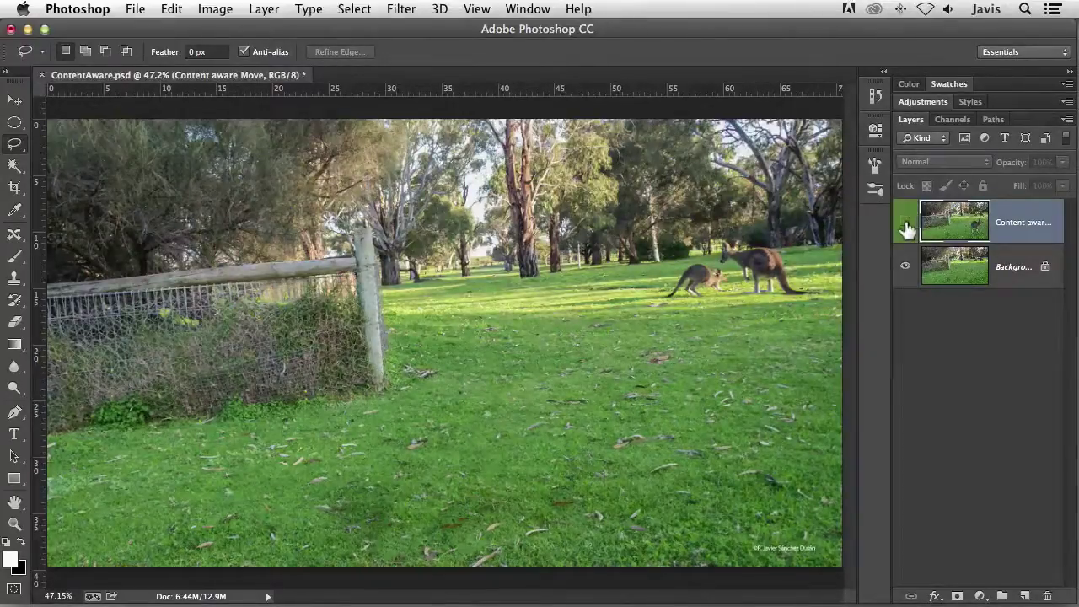
{"action": "left_click", "coordinate": [907, 226]}
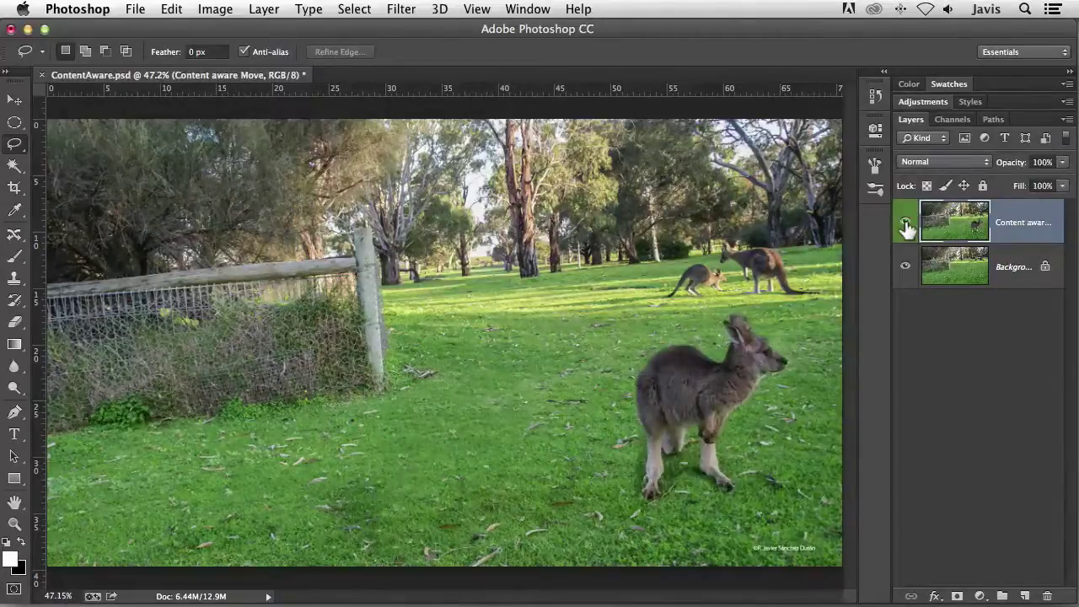